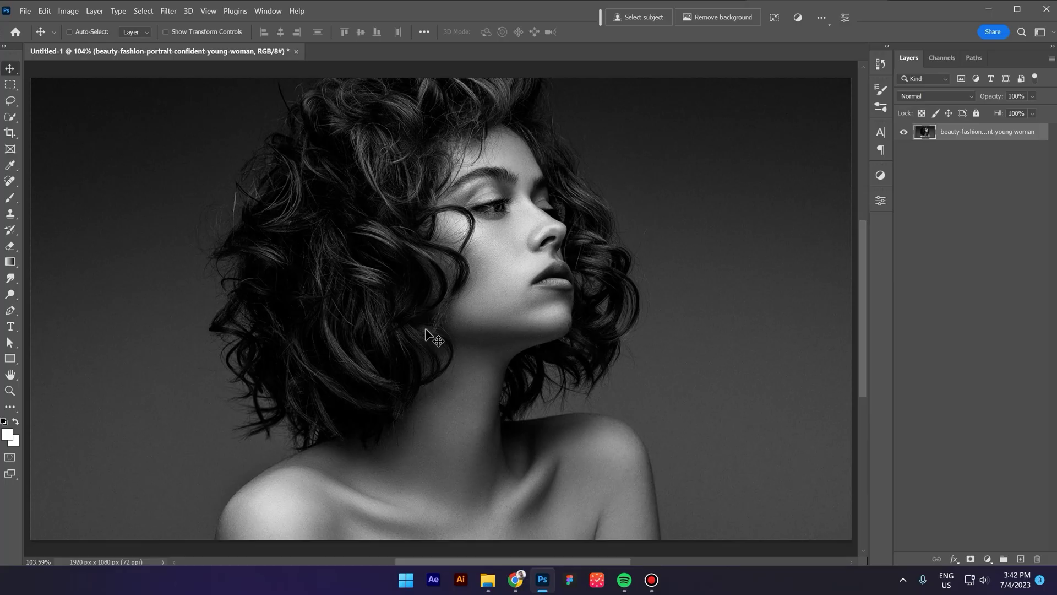
# Convert the portrait photo layer to a Smart Object from its layer context menu.
pyautogui.rightClick(977, 134)
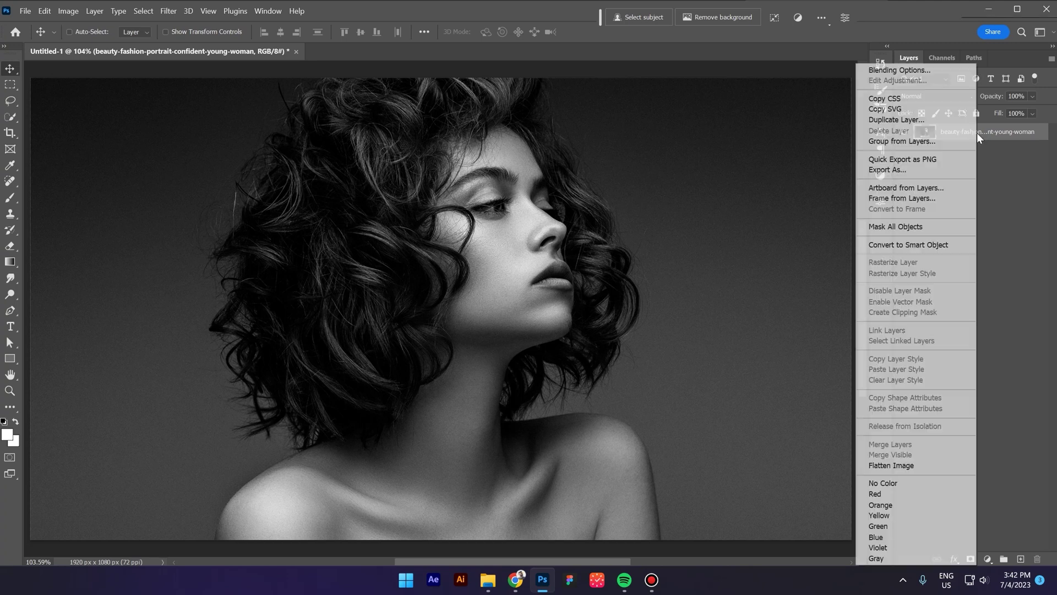
pyautogui.click(941, 245)
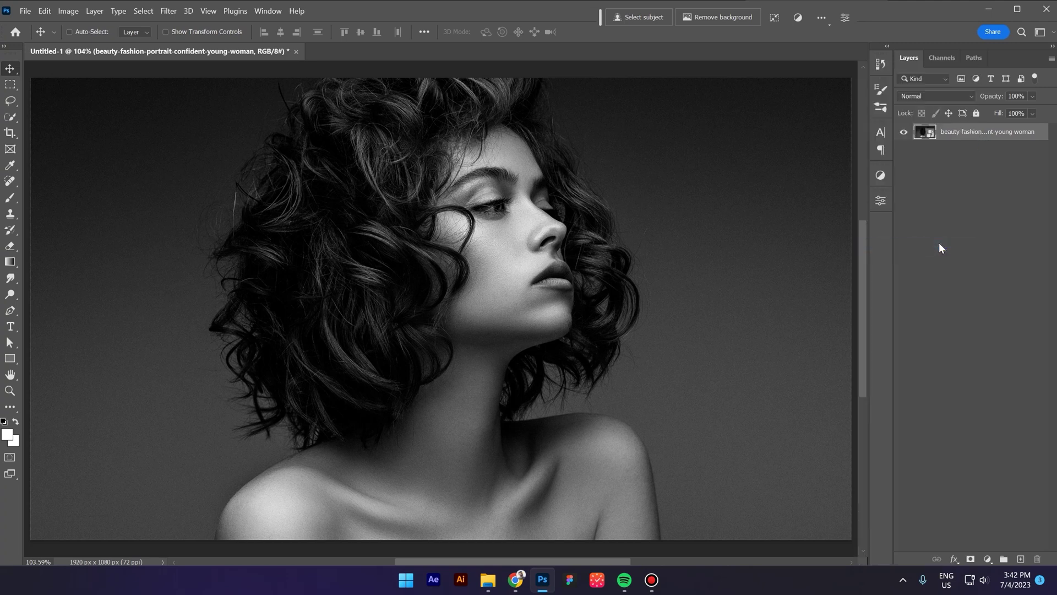
# Apply a Gaussian Blur smart filter with a 4.1-pixel radius to the portrait.
pyautogui.click(168, 11)
pyautogui.moveTo(216, 160)
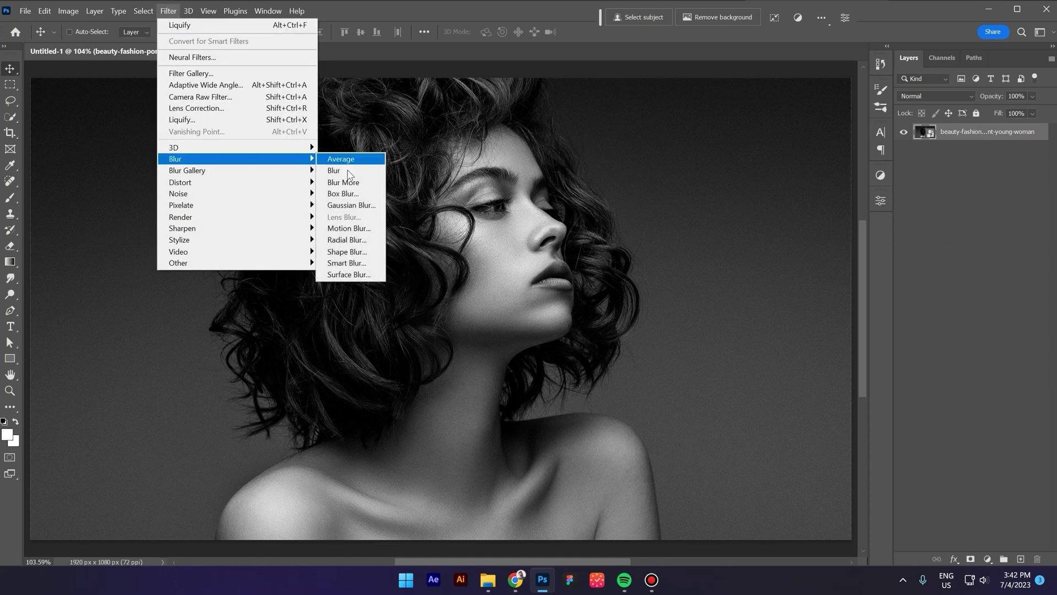
pyautogui.click(351, 204)
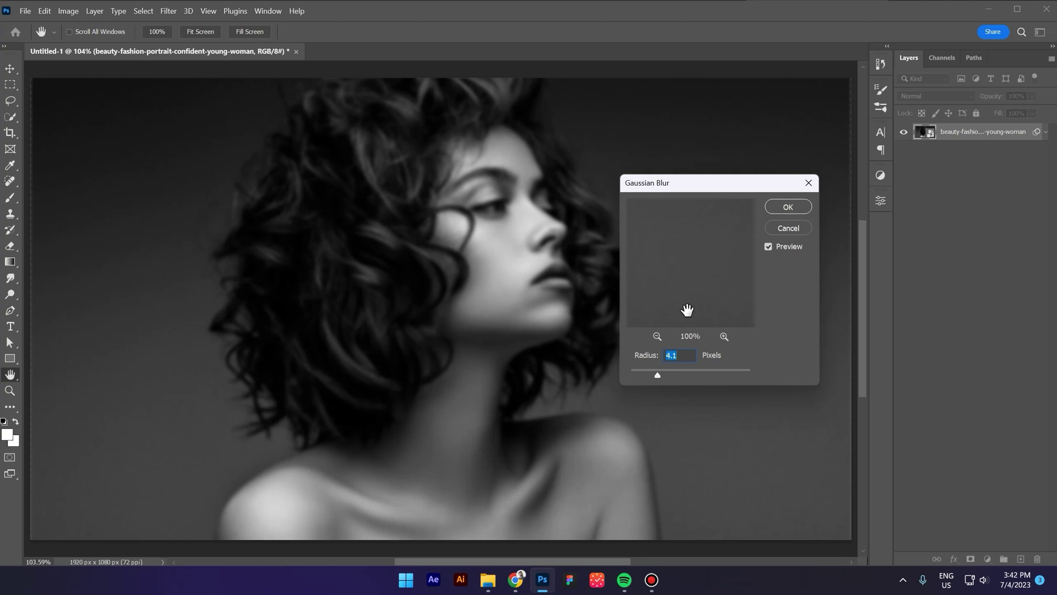
pyautogui.click(776, 207)
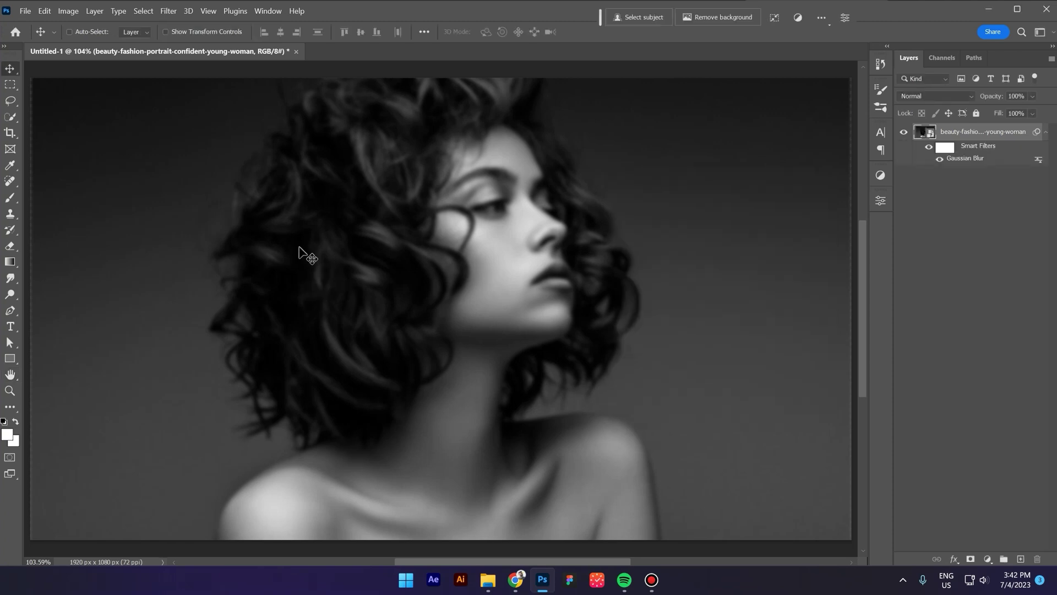
# Smear the face rightward in Liquify with the Forward Warp brush at size 1559.
pyautogui.click(168, 12)
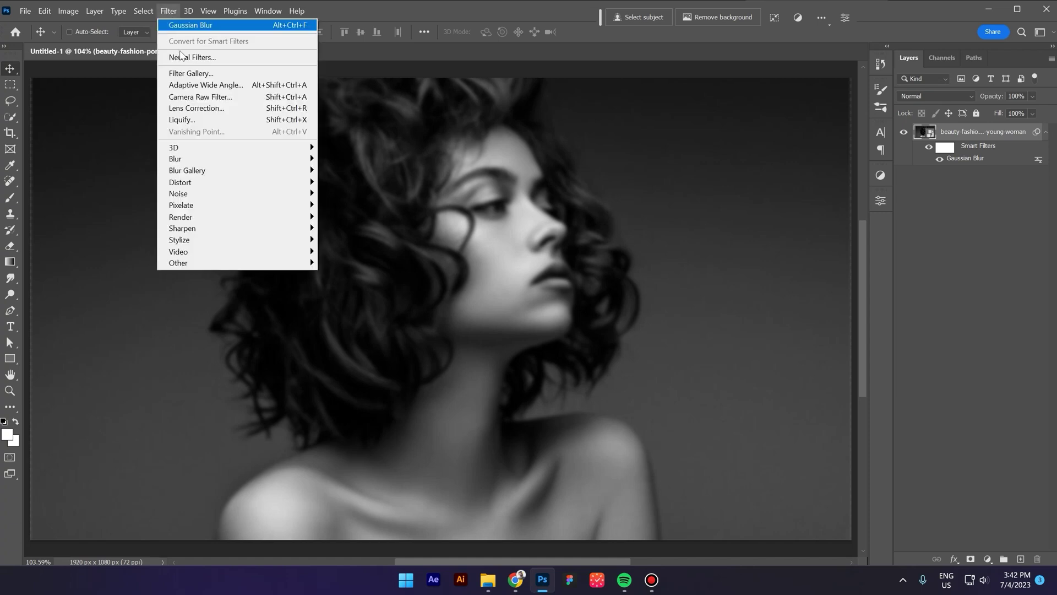
pyautogui.click(199, 120)
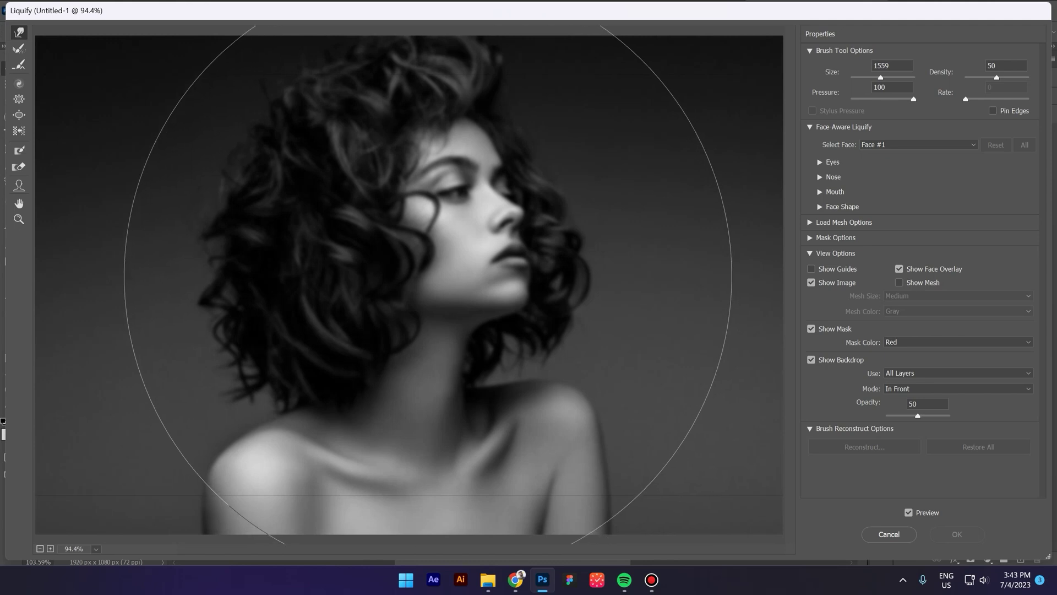
pyautogui.moveTo(428, 274); pyautogui.dragTo(512, 276)
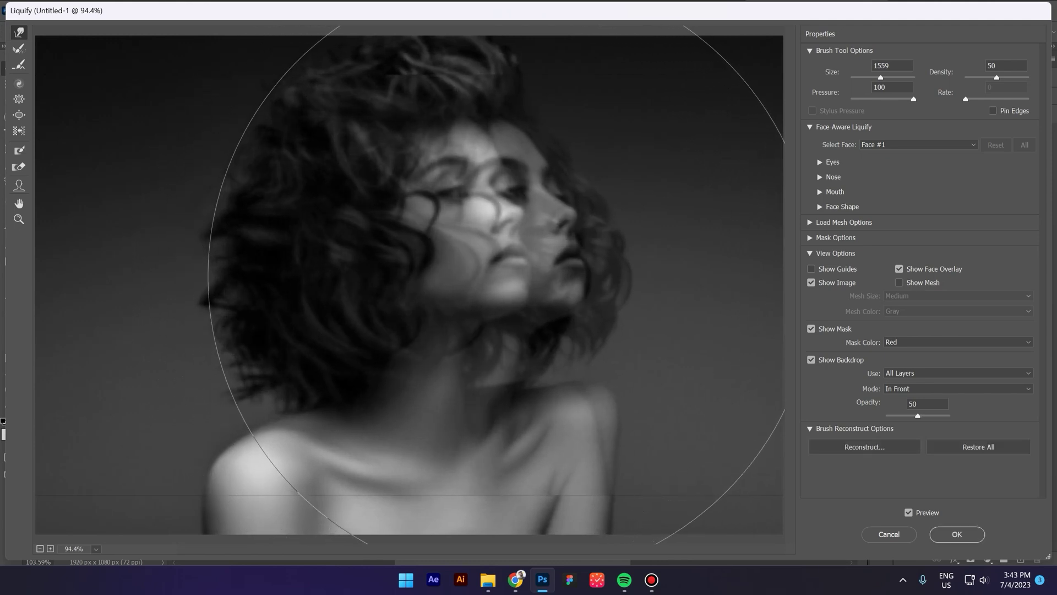
pyautogui.click(955, 533)
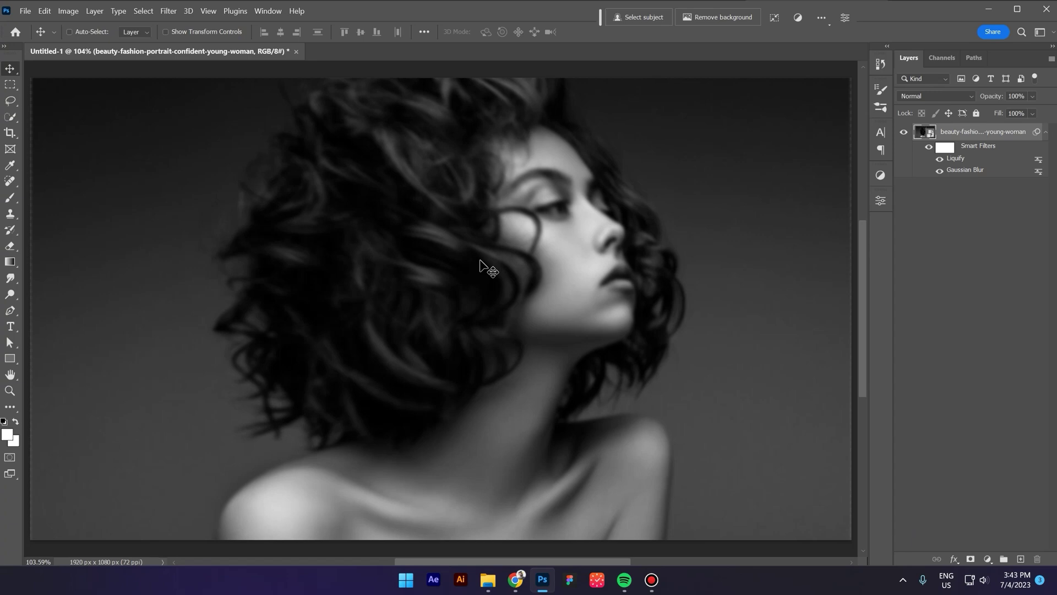
# Set the Liquify filter's blending mode to Screen at 100% opacity, after briefly trying Multiply.
pyautogui.doubleClick(1039, 163)
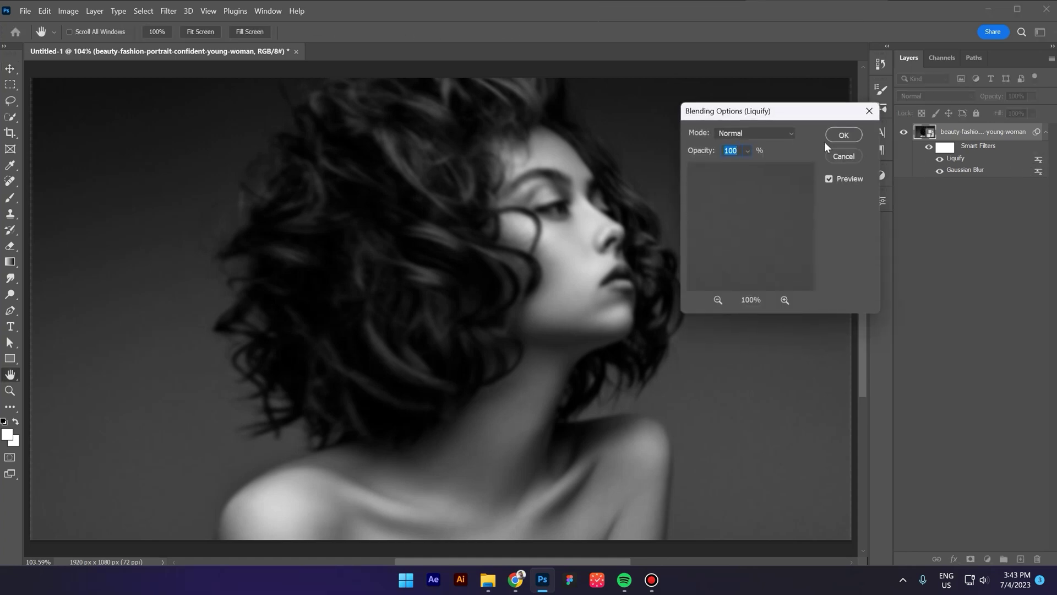
pyautogui.click(734, 134)
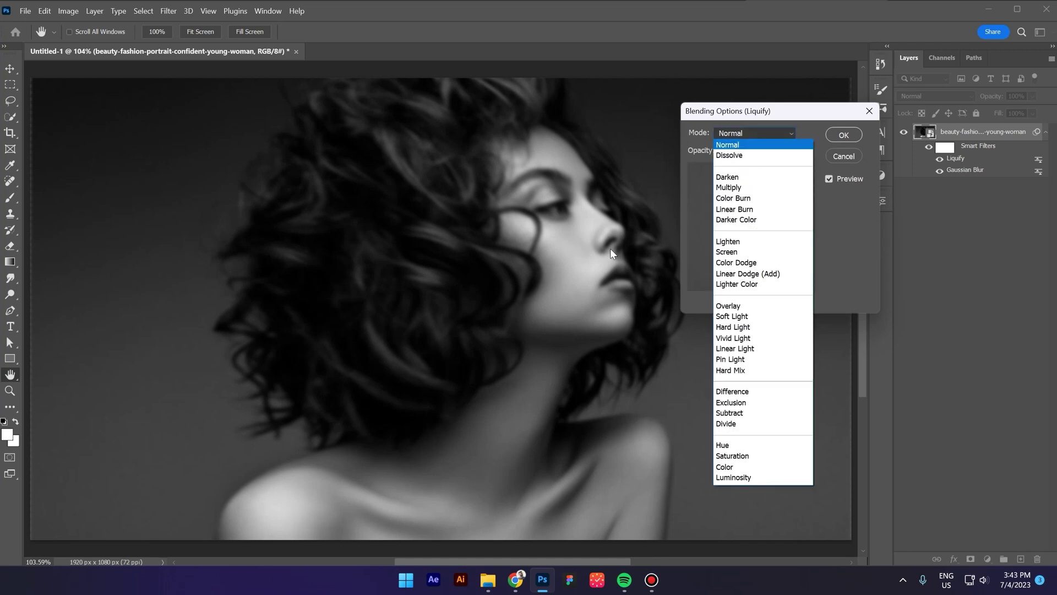
pyautogui.click(720, 252)
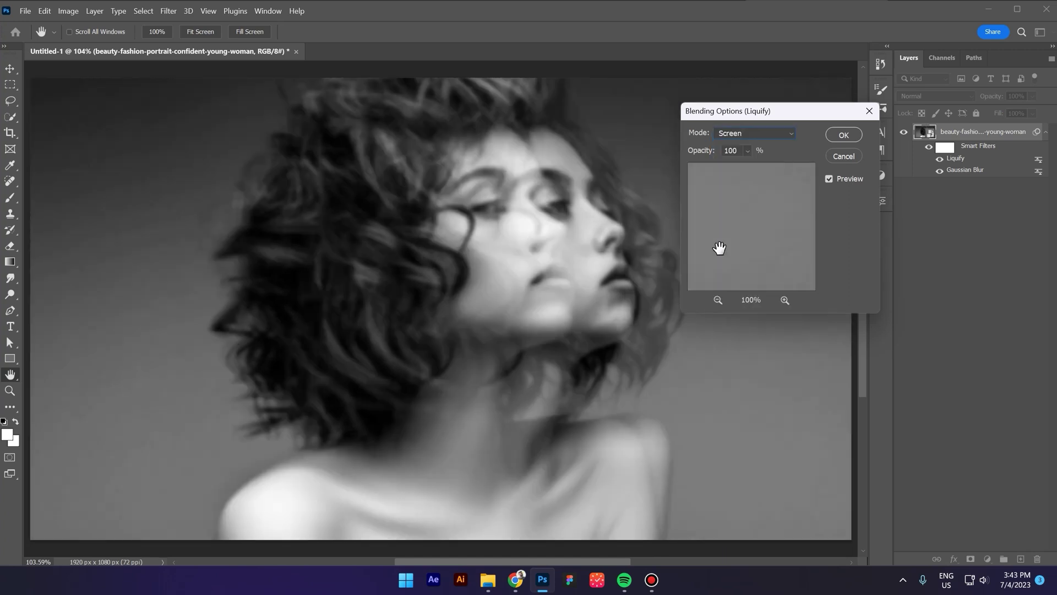
pyautogui.click(735, 134)
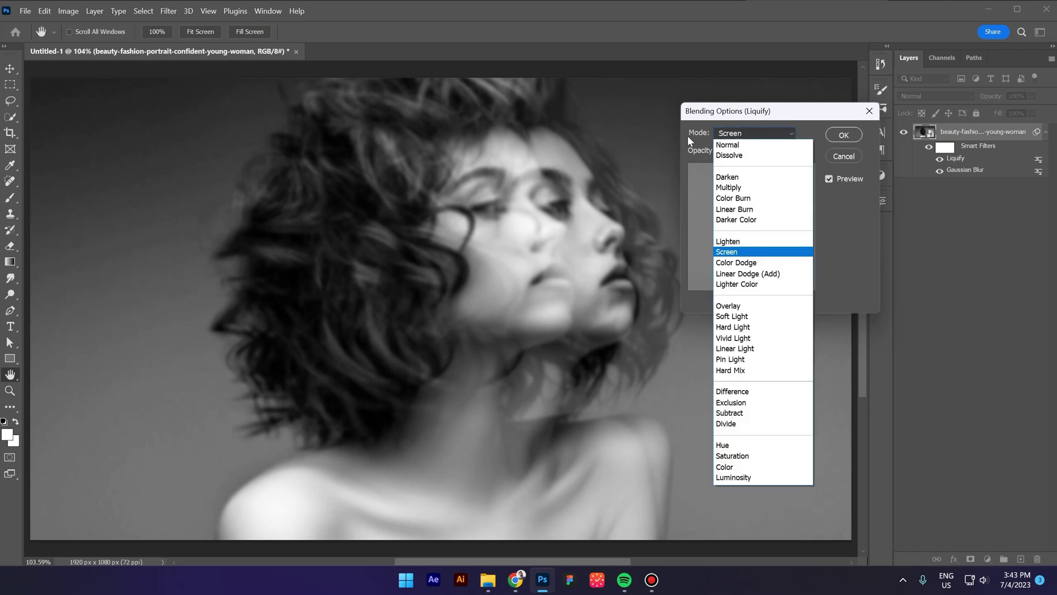
pyautogui.click(723, 188)
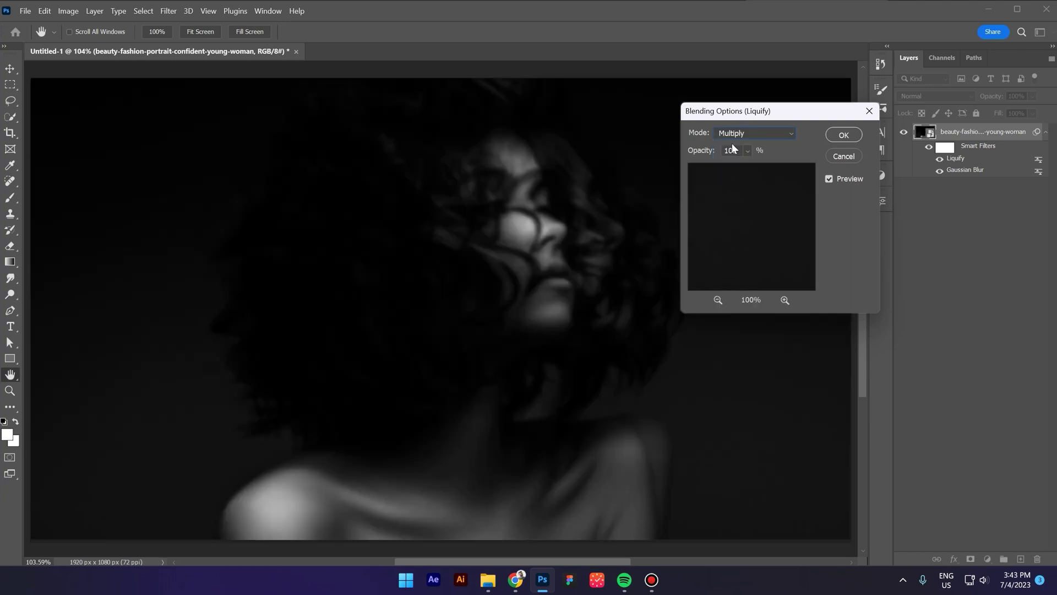
pyautogui.click(733, 134)
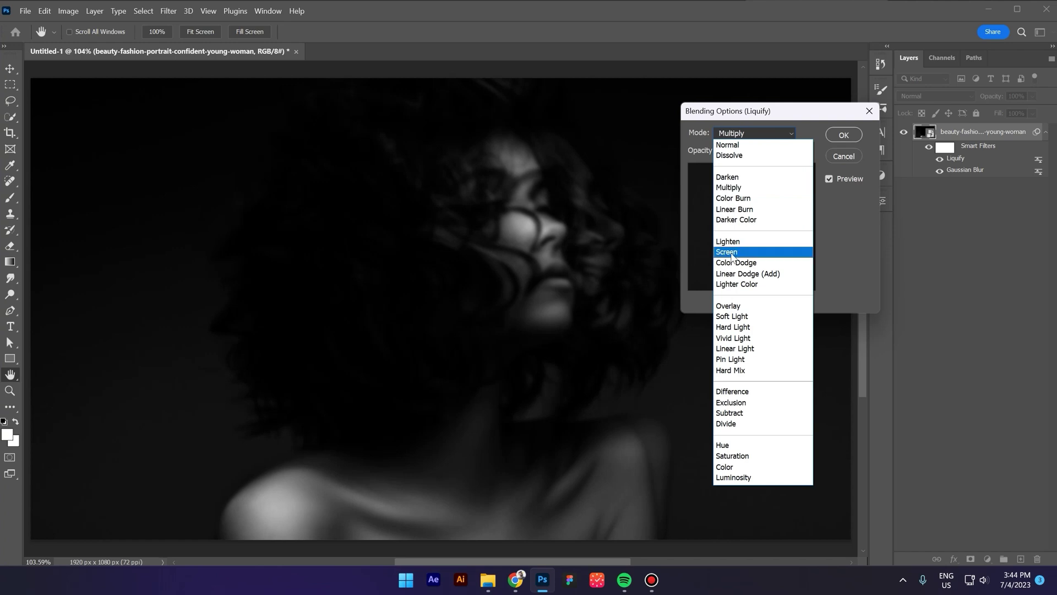
pyautogui.click(730, 253)
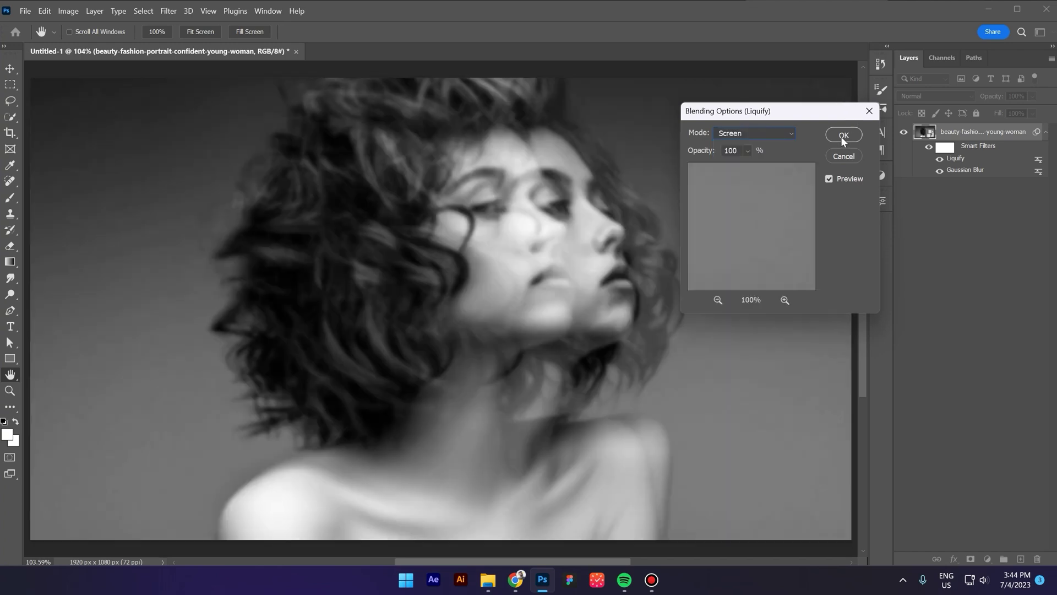
pyautogui.click(843, 135)
pyautogui.press('v')
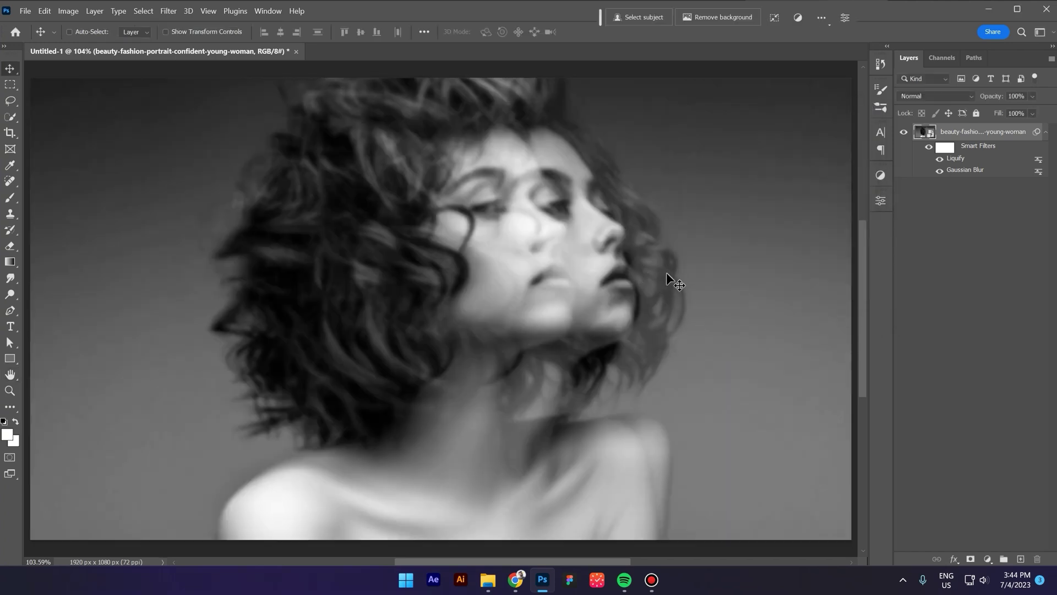
# Add a Motion Blur smart filter at a -8° angle with a 64-pixel distance.
pyautogui.click(171, 12)
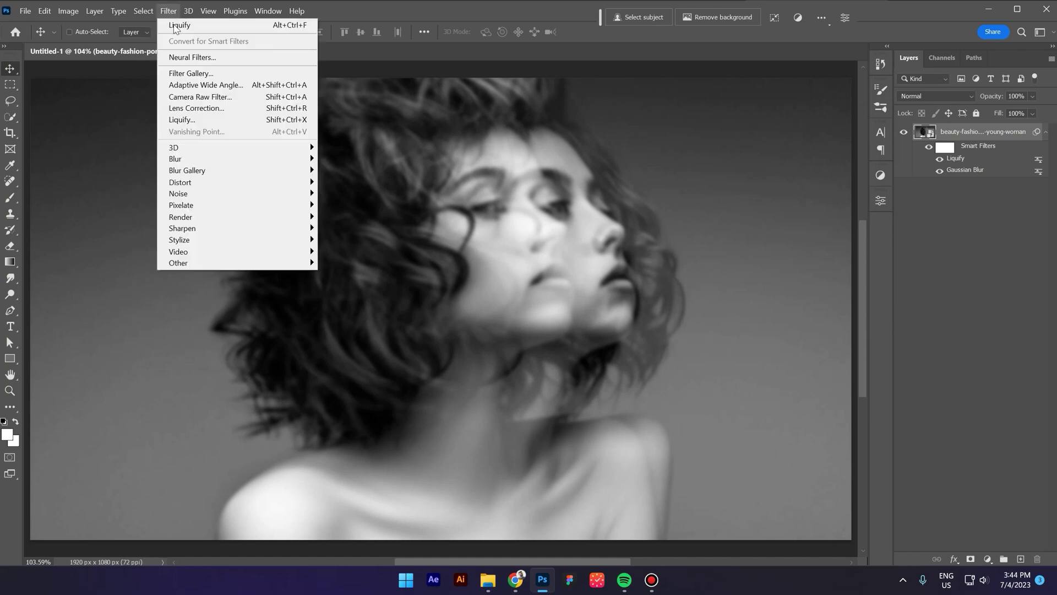
pyautogui.moveTo(217, 162)
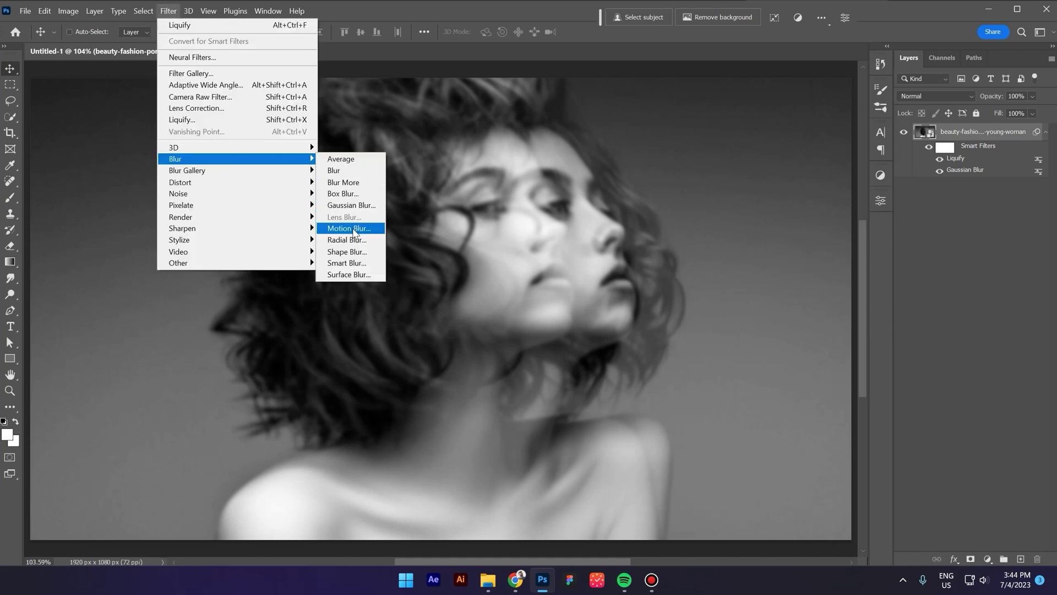
pyautogui.click(353, 228)
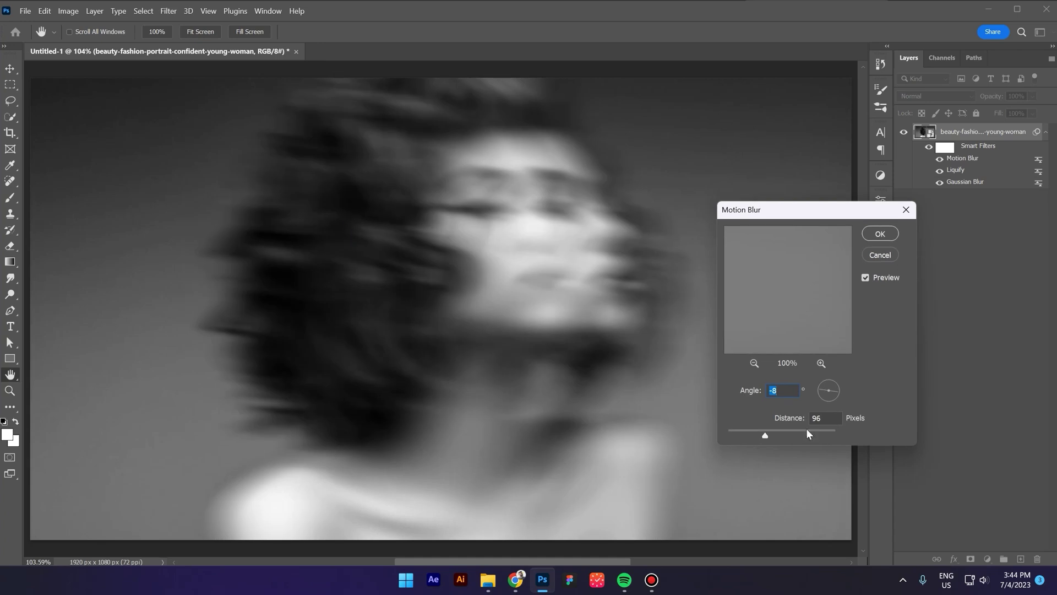
pyautogui.moveTo(765, 434); pyautogui.dragTo(764, 436)
pyautogui.click(880, 234)
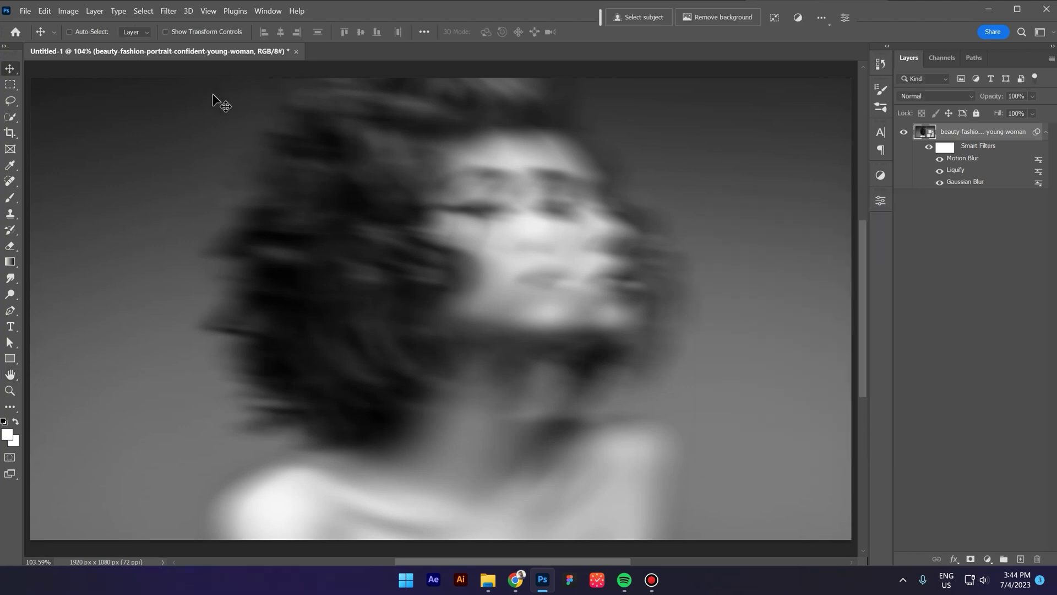
pyautogui.click(169, 11)
pyautogui.moveTo(205, 199)
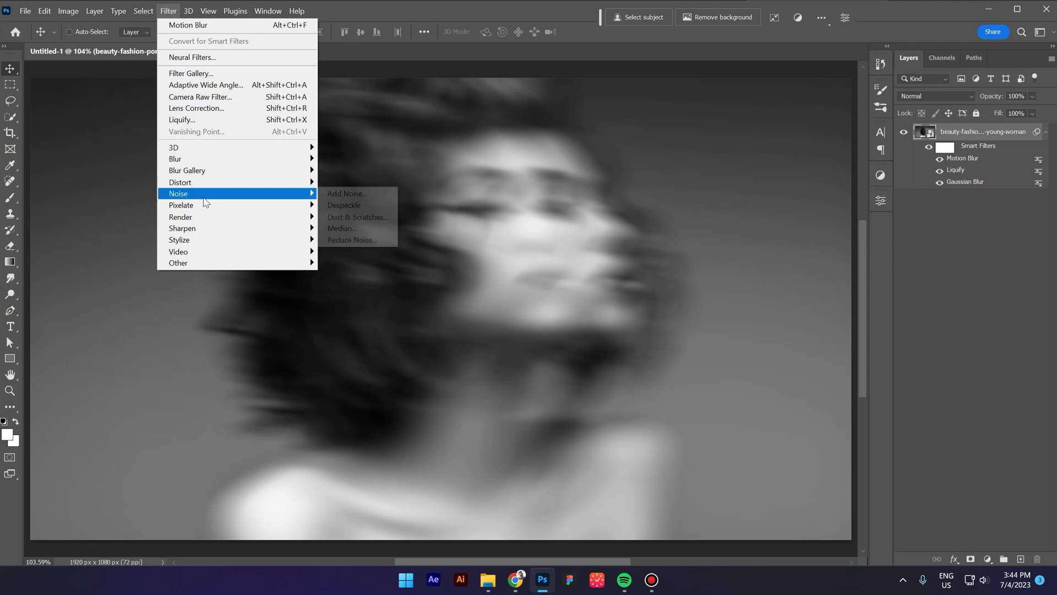
# Add 5.82% uniform, monochromatic noise to the portrait as a smart filter.
pyautogui.click(348, 194)
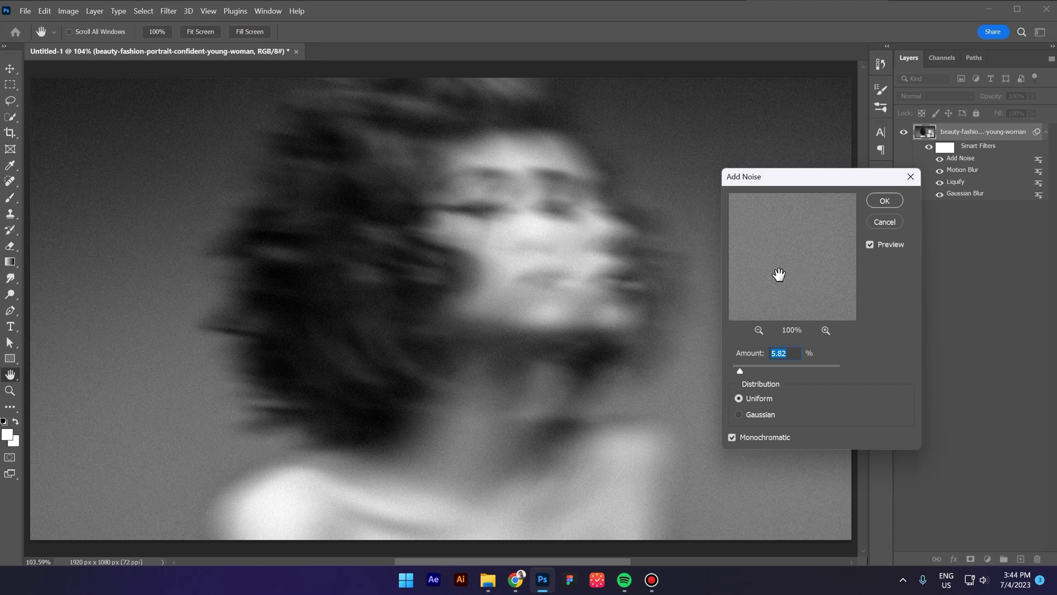
pyautogui.click(884, 201)
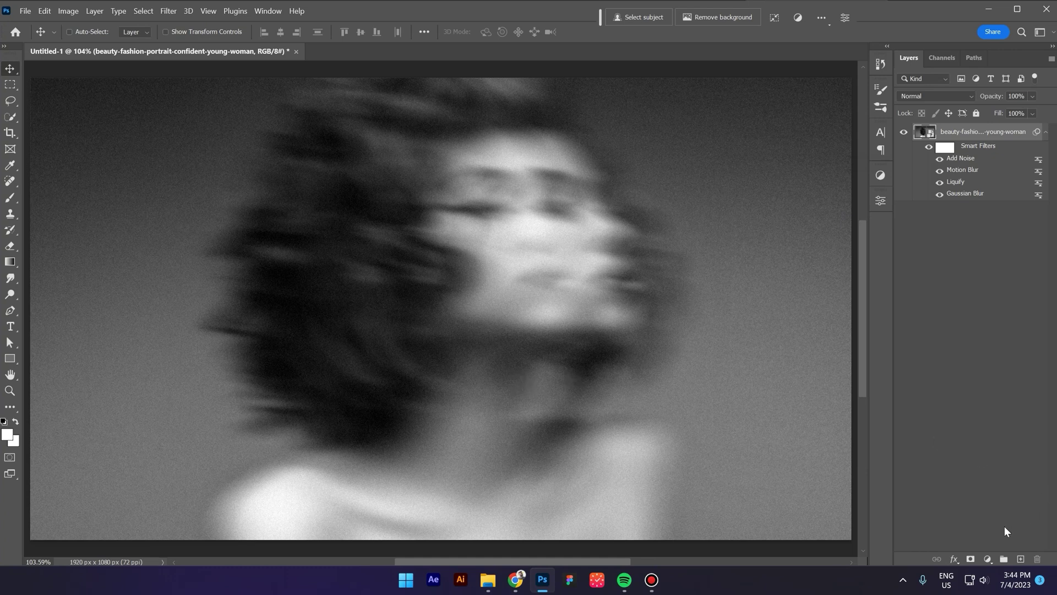
pyautogui.click(988, 560)
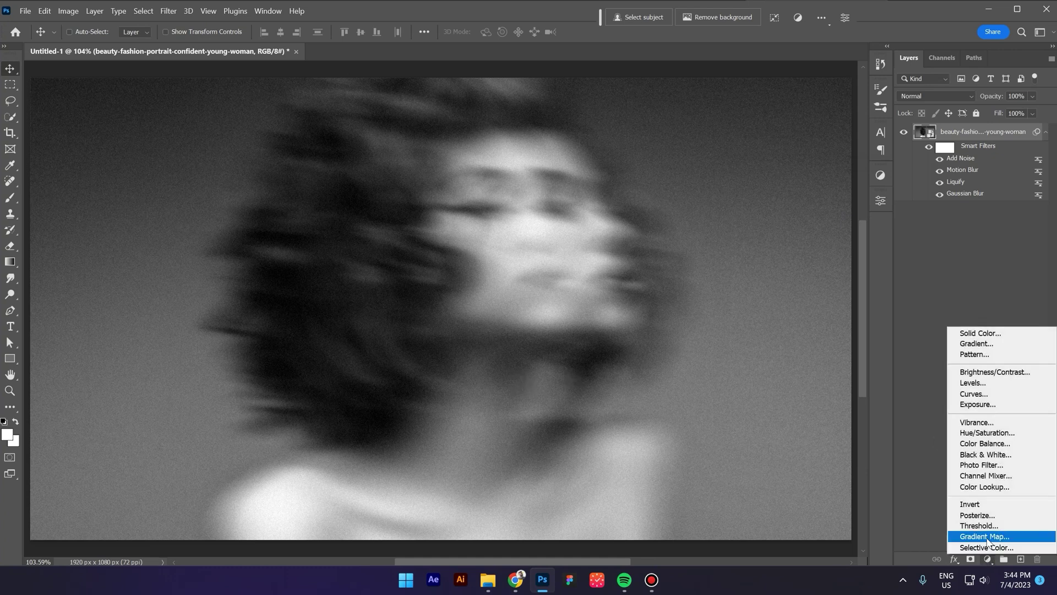
# Add a Gradient Map adjustment layer using the Red_01 preset from the Reds group.
pyautogui.click(985, 537)
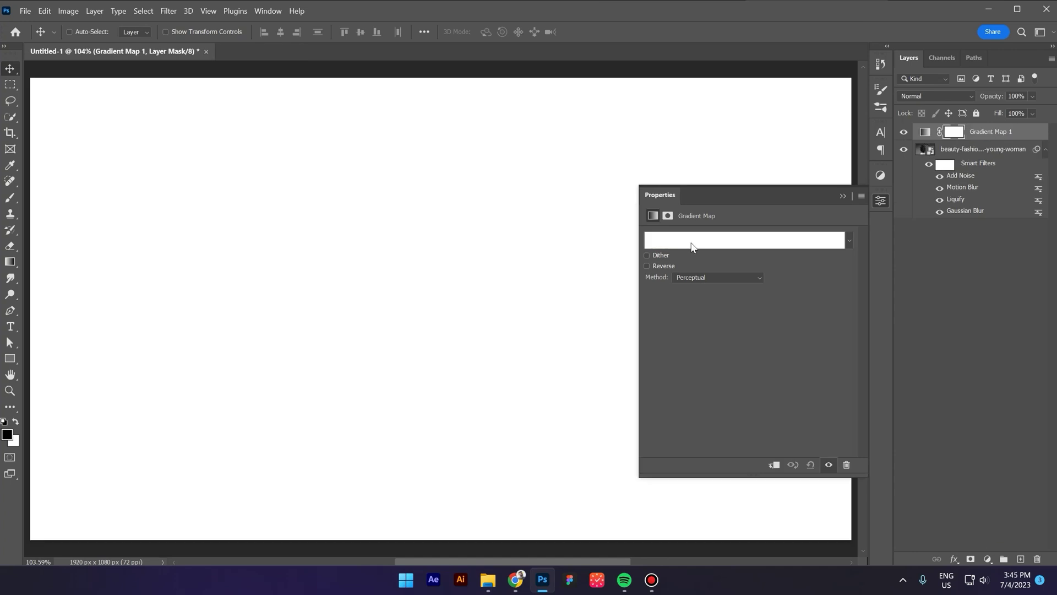
pyautogui.click(692, 241)
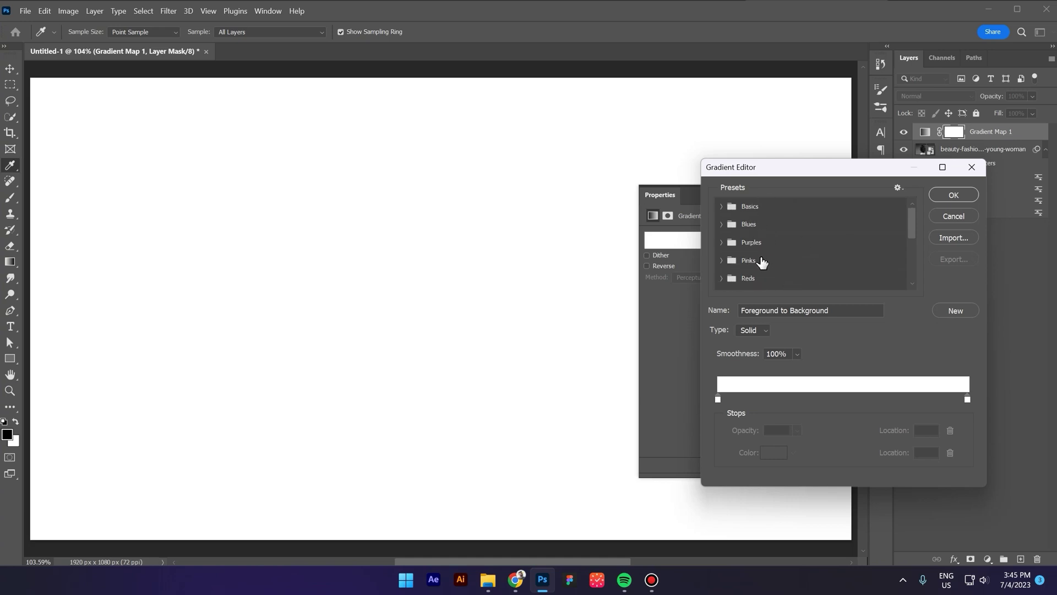
pyautogui.scroll(-1, 765, 265)
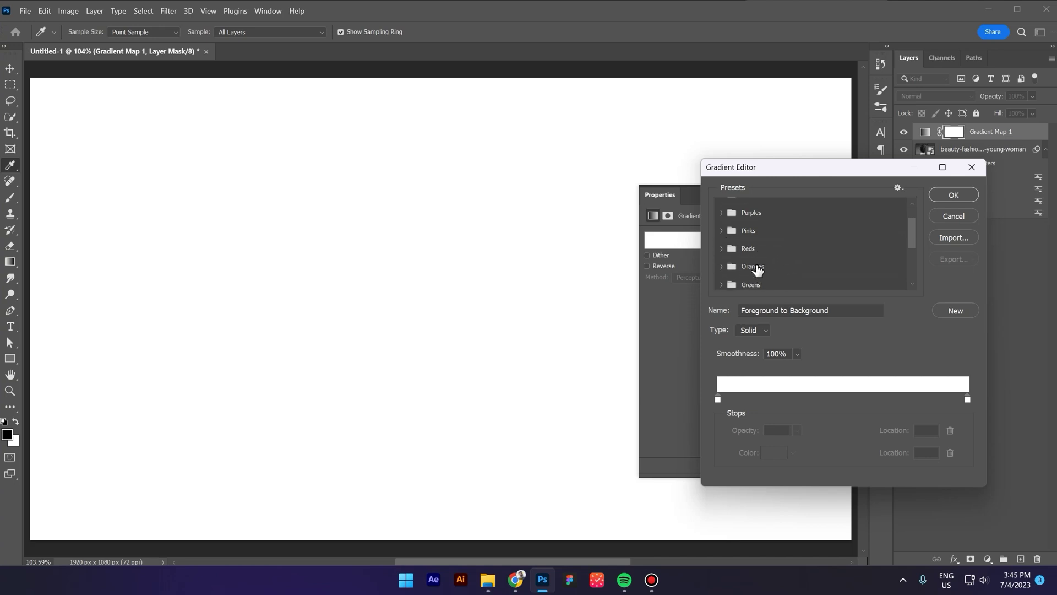
pyautogui.click(720, 249)
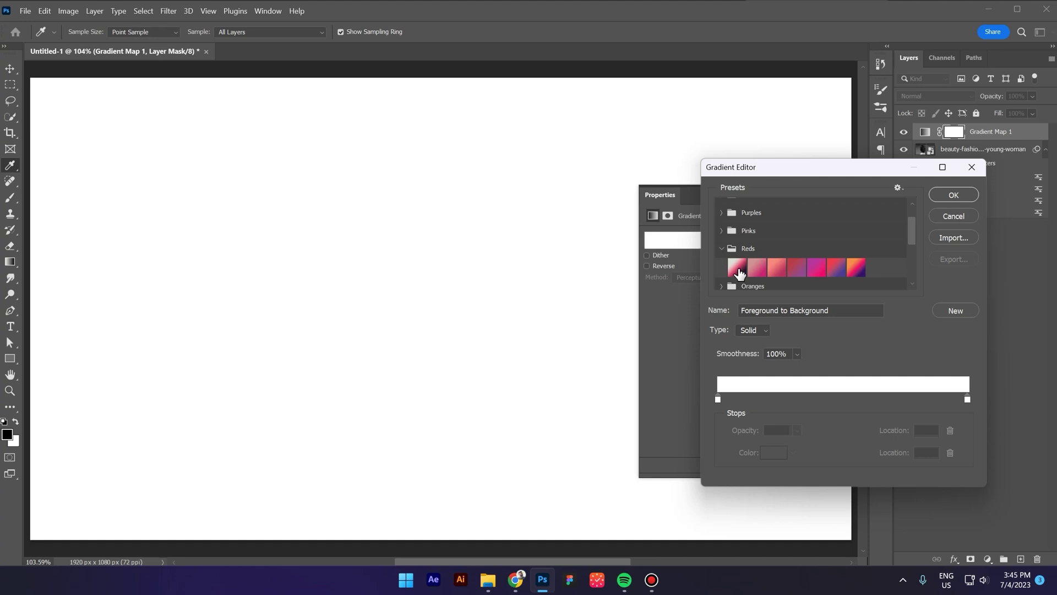
pyautogui.click(738, 272)
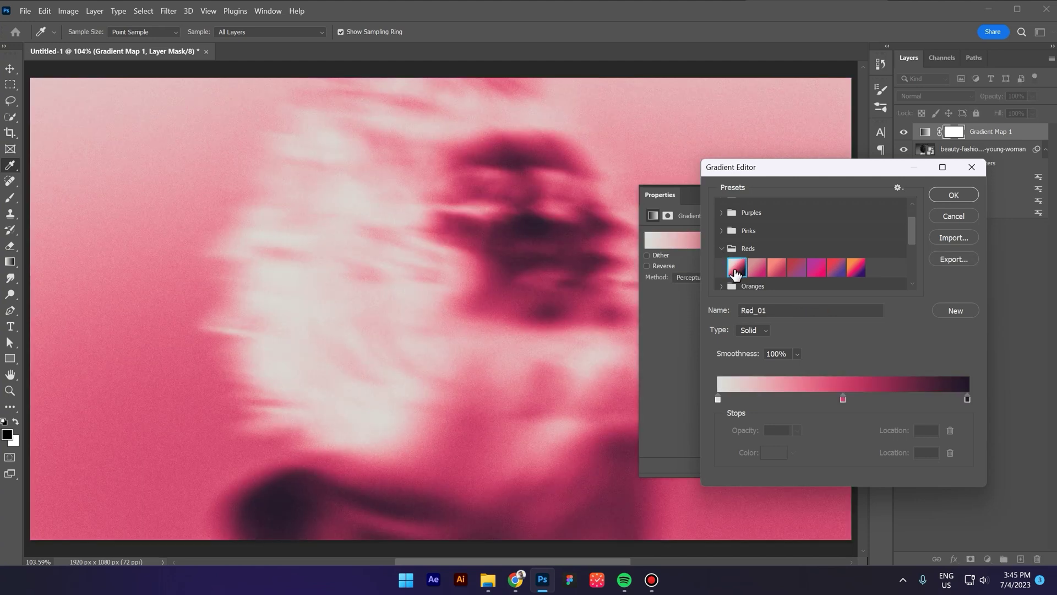
pyautogui.click(963, 195)
pyautogui.click(841, 197)
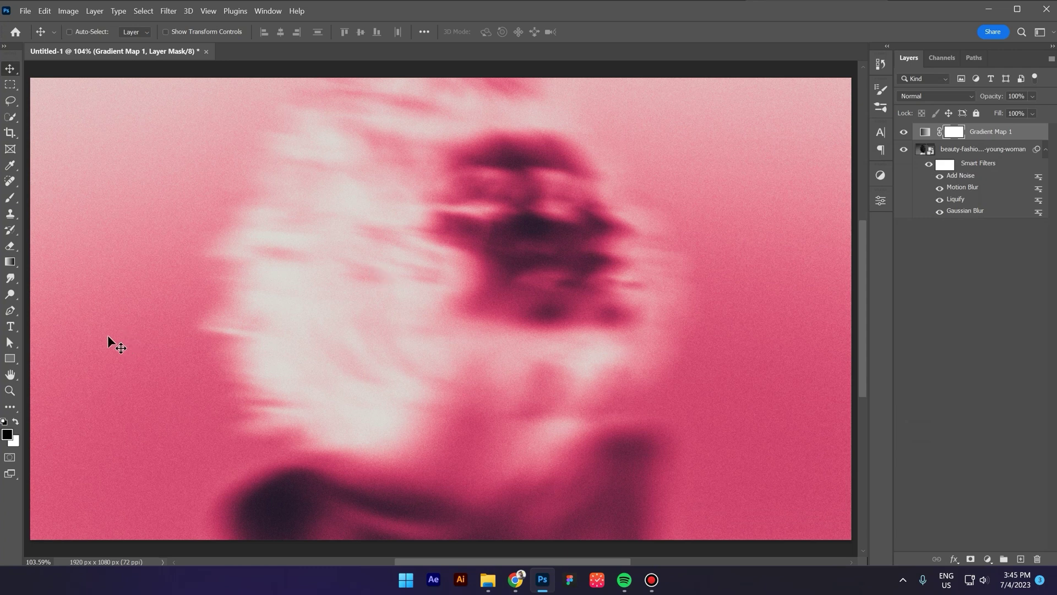
# Type white 'DREAMS ONLY.' text onto the canvas and commit it.
pyautogui.click(10, 328)
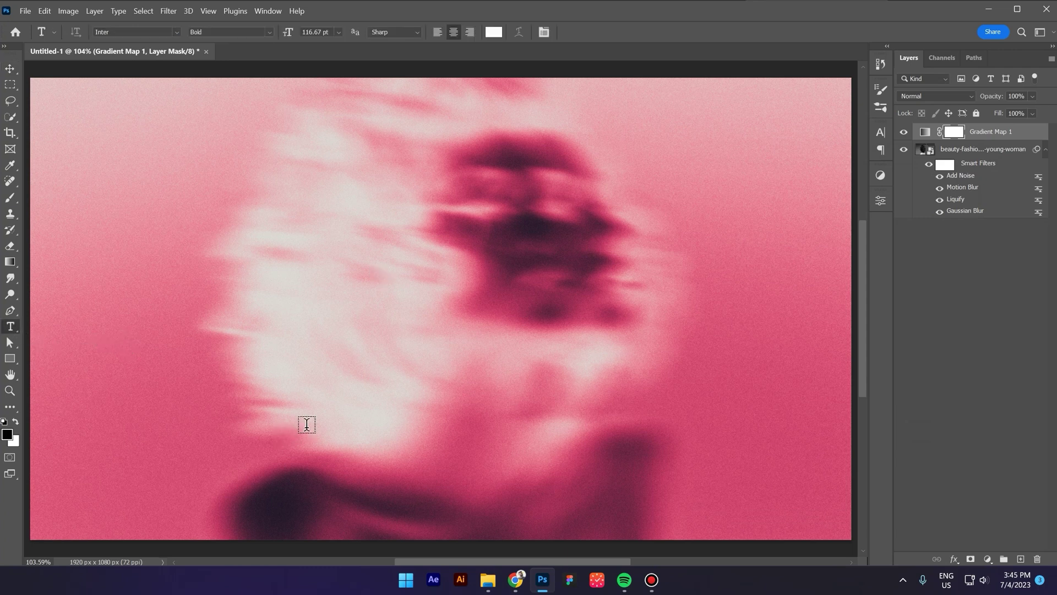
pyautogui.click(334, 413)
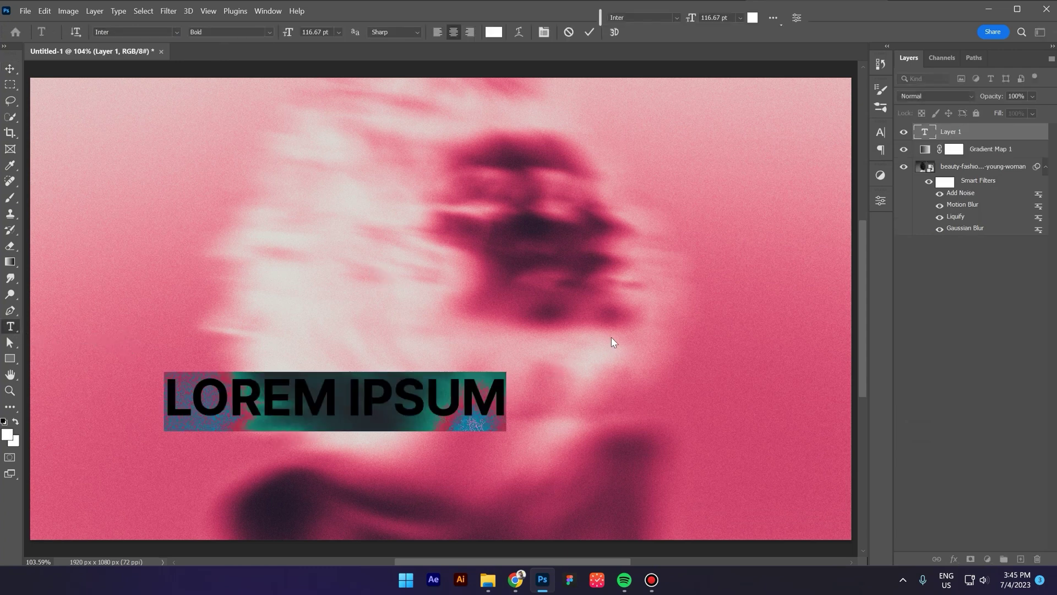
pyautogui.write('DREAMS Only.')
pyautogui.click(981, 137)
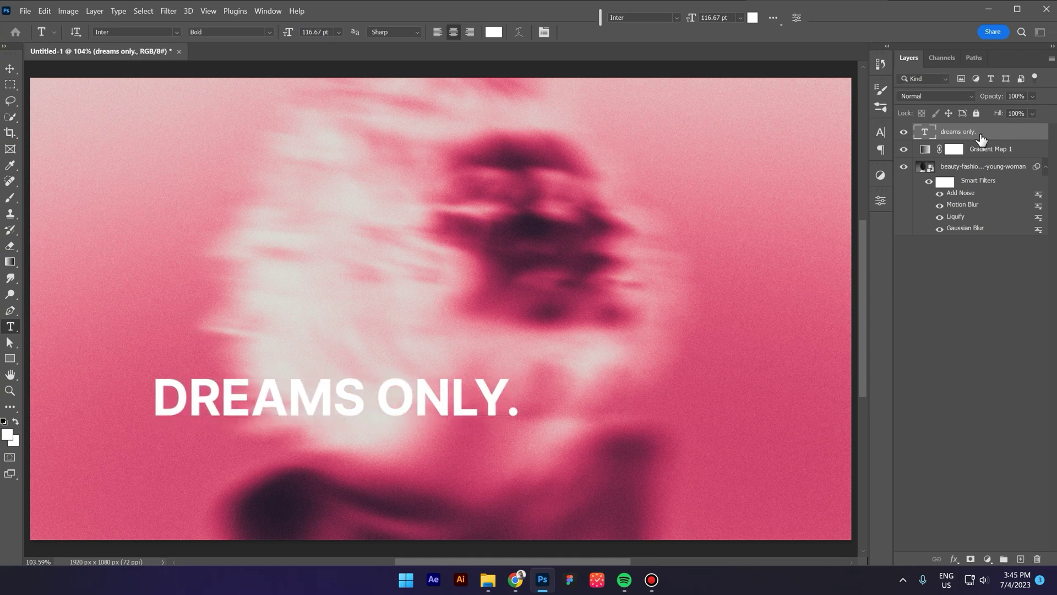
# Scale the text down, centre it on the portrait, and convert its layer to a Smart Object.
pyautogui.hotkey('ctrl', 't')
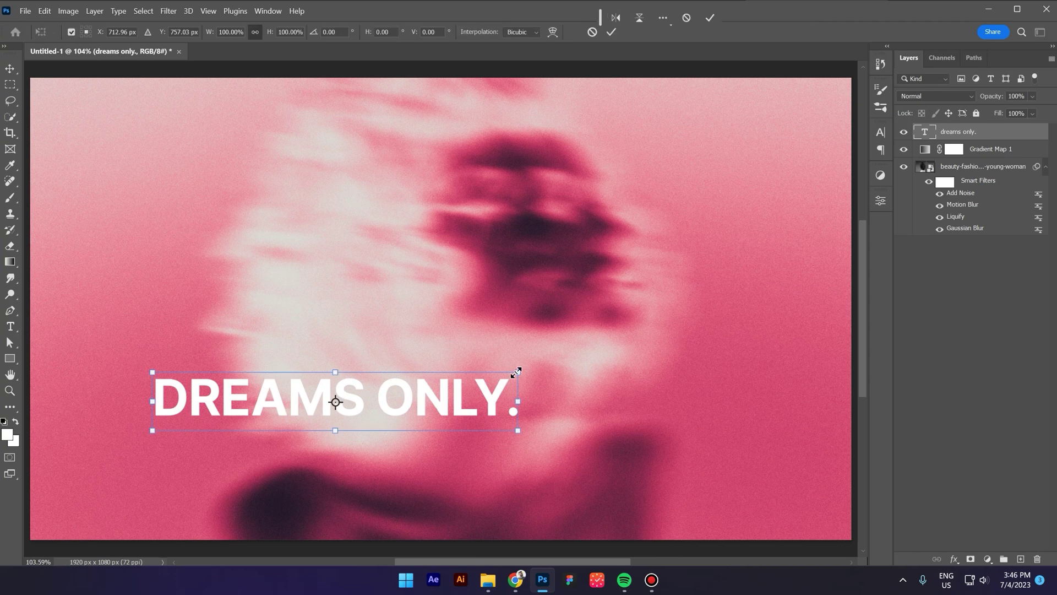
pyautogui.moveTo(513, 369); pyautogui.dragTo(493, 401)
pyautogui.doubleClick(492, 401)
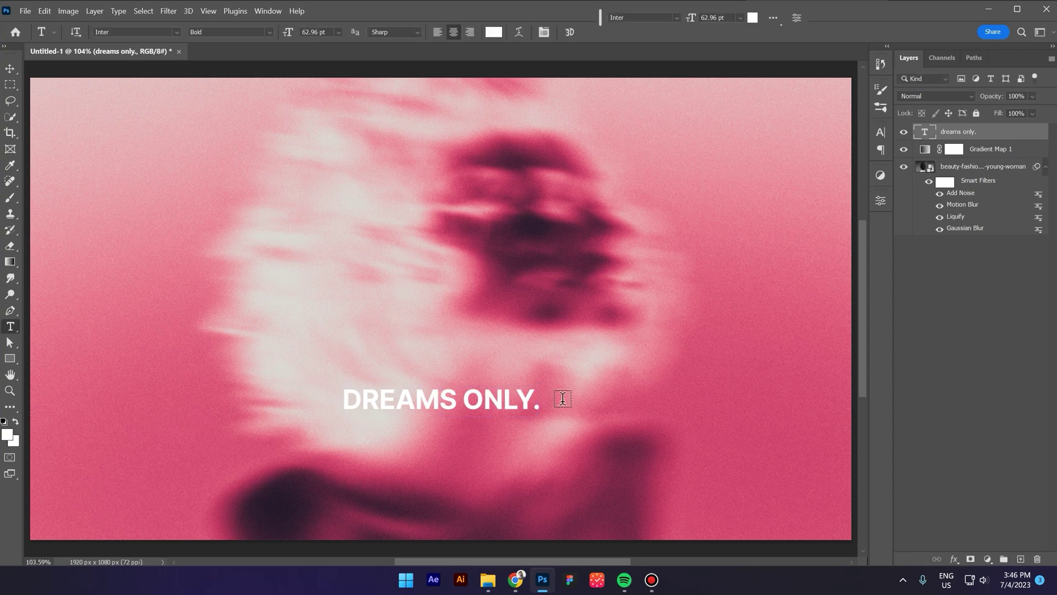
pyautogui.rightClick(1008, 134)
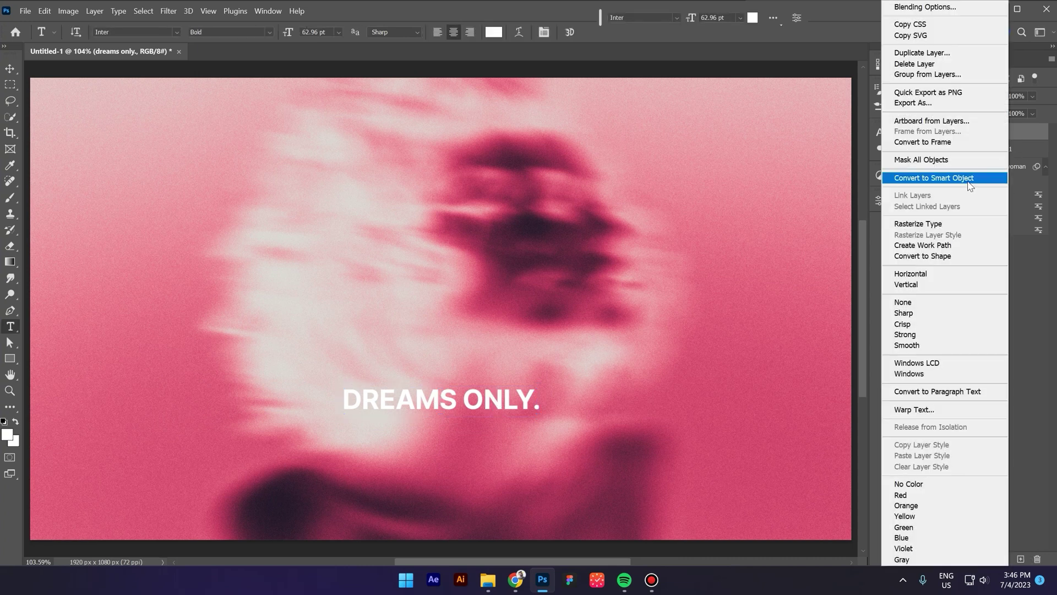
pyautogui.click(968, 182)
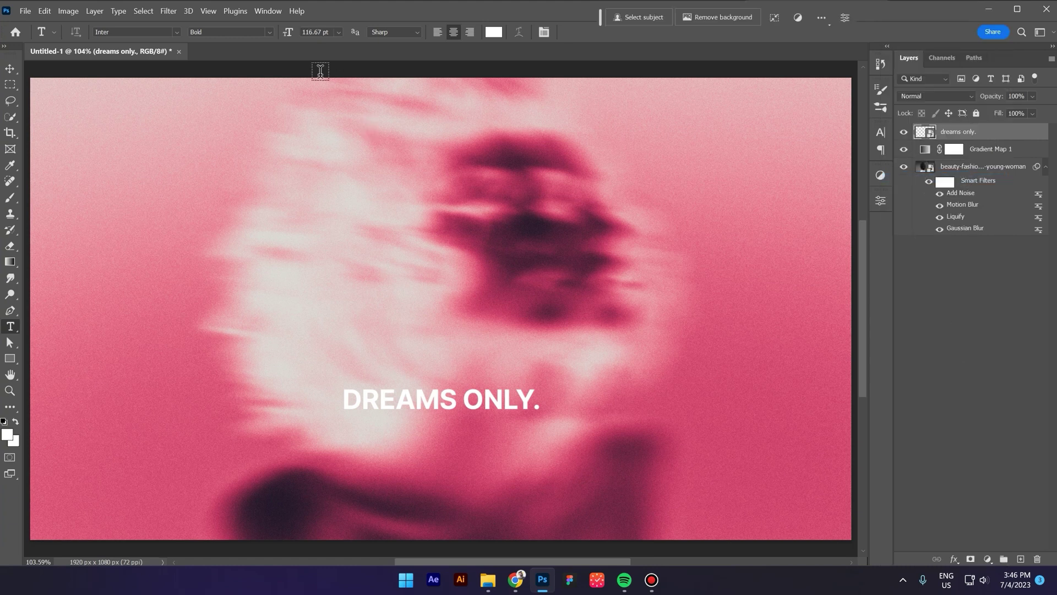
# Give the text a short -8° motion blur and move its layer below Gradient Map 1.
pyautogui.click(168, 11)
pyautogui.moveTo(209, 161)
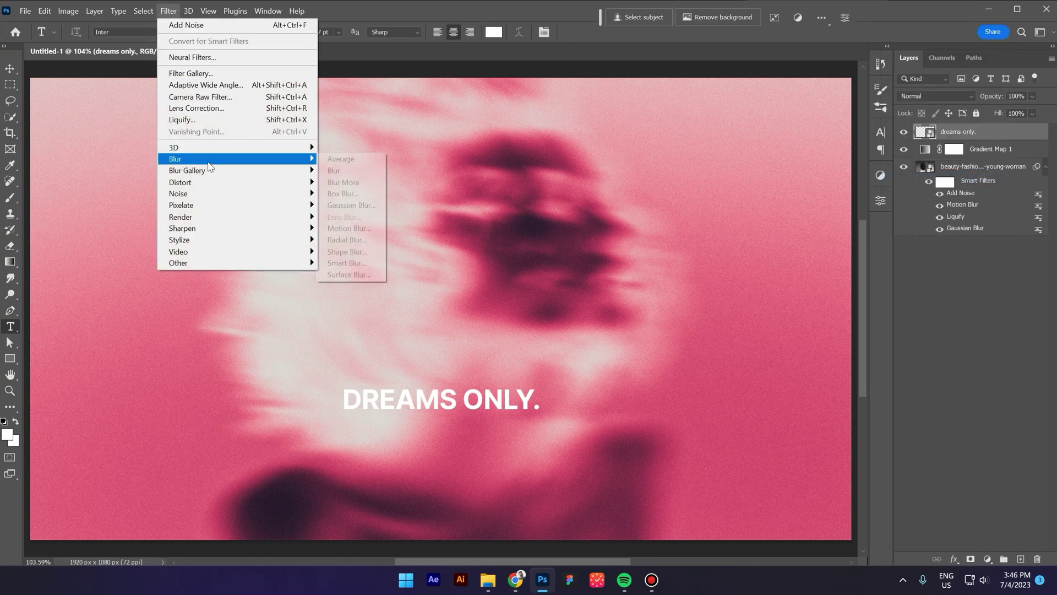
pyautogui.click(351, 228)
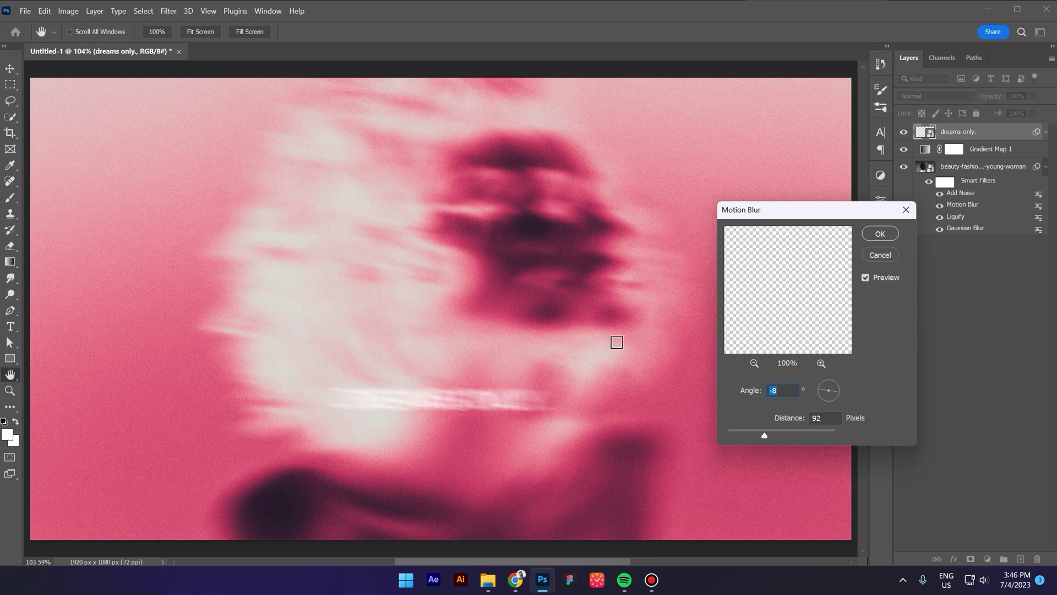
pyautogui.moveTo(763, 435); pyautogui.dragTo(751, 431)
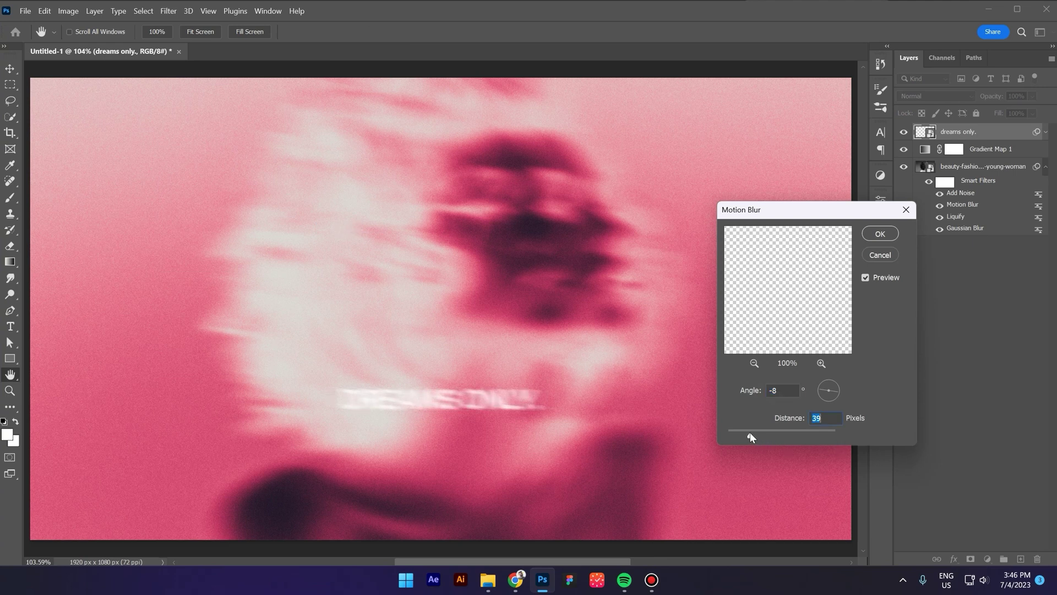
pyautogui.press('Return')
pyautogui.press('t')
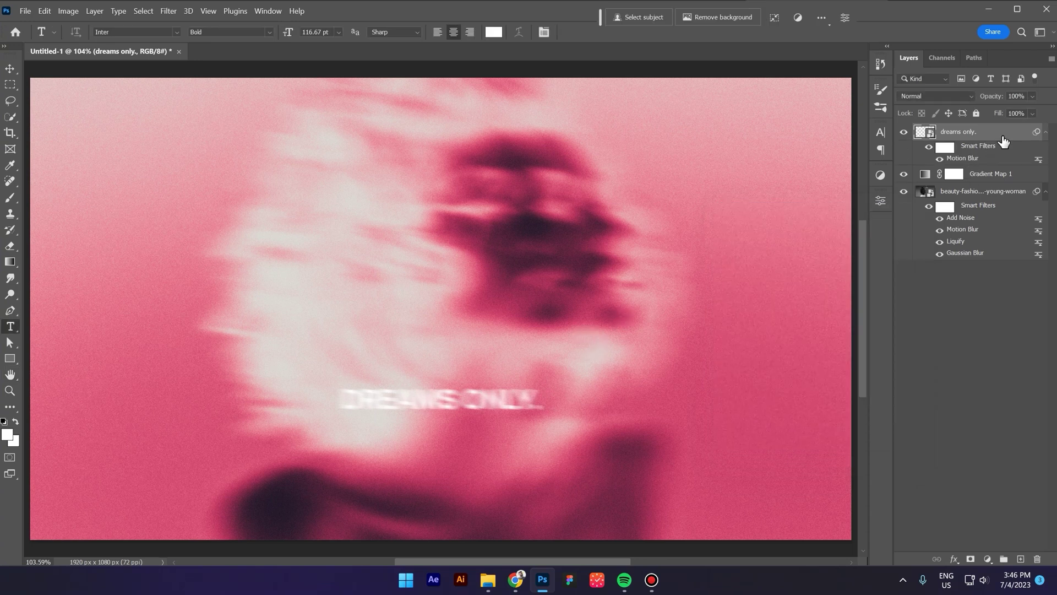
pyautogui.moveTo(972, 132); pyautogui.dragTo(973, 193)
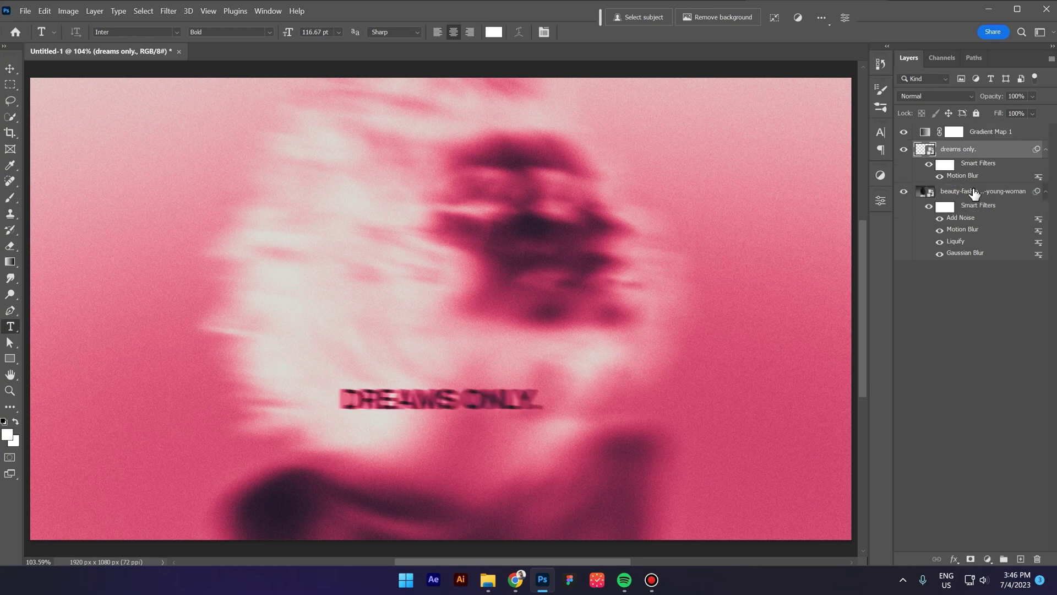